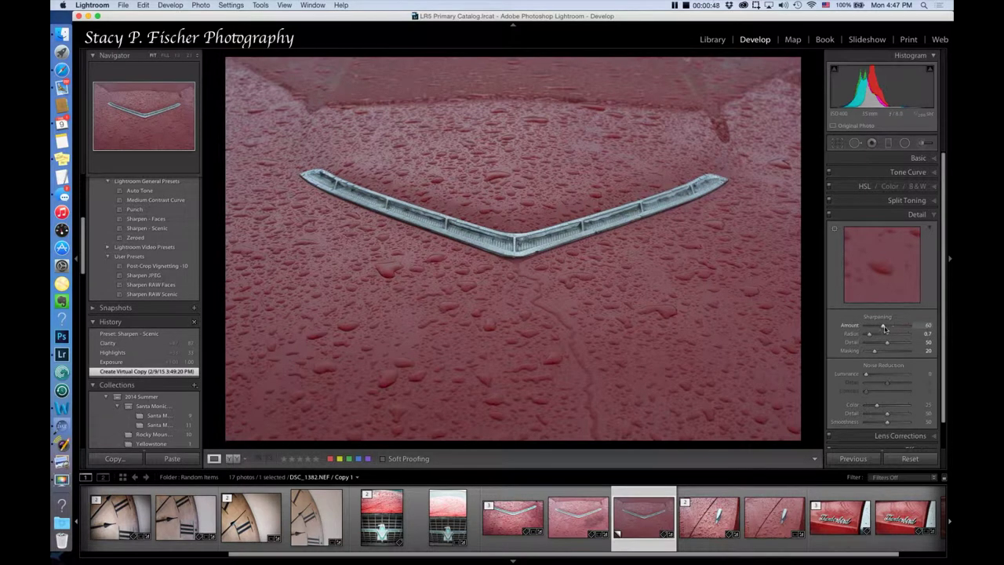
Step: Zero the sharpening amount, then set Exposure +0.90, Highlights +31 and Clarity +87
left_click_drag(882, 325, 857, 330)
left_click(933, 158)
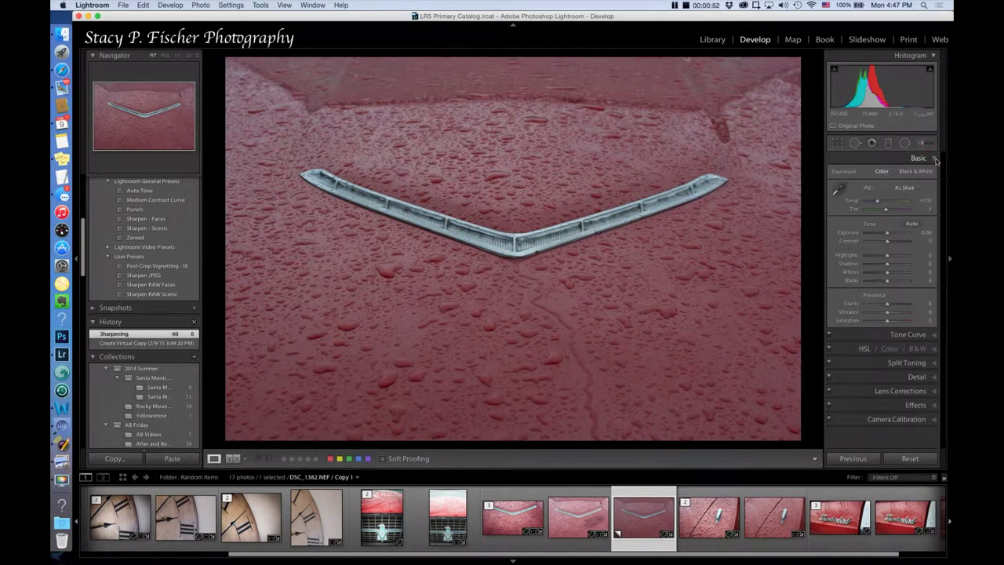
left_click_drag(887, 233, 891, 239)
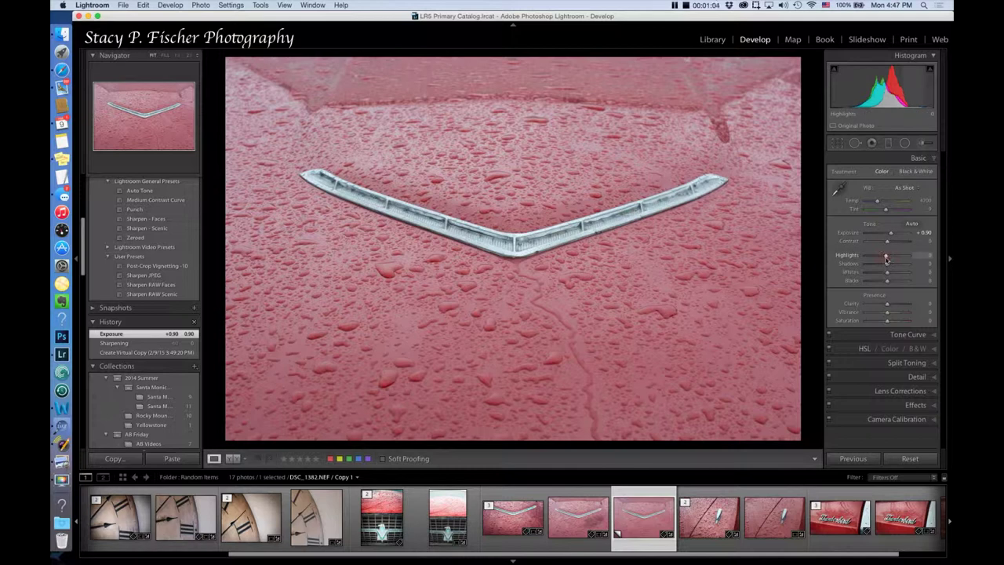
left_click_drag(886, 260, 892, 259)
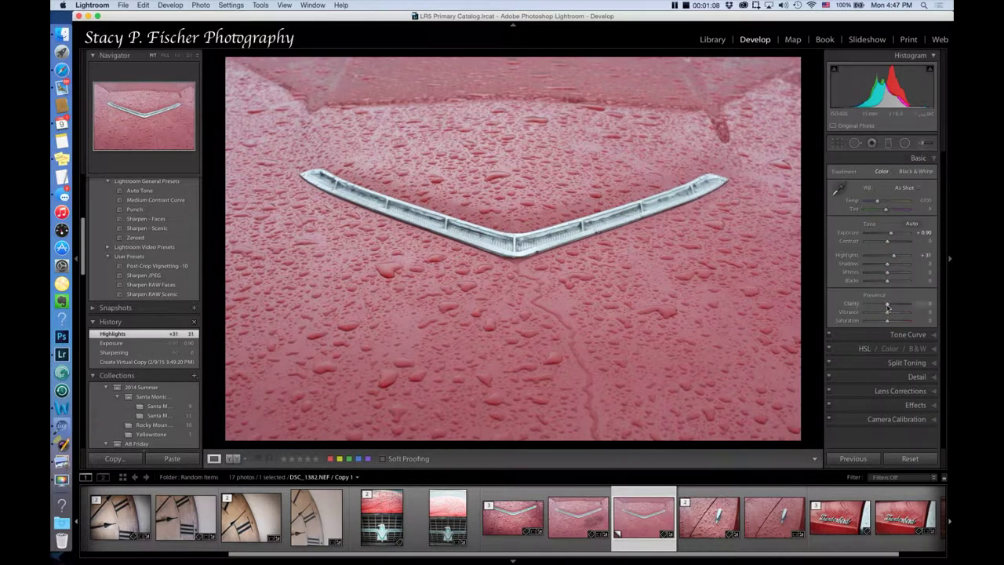
left_click_drag(887, 306, 906, 307)
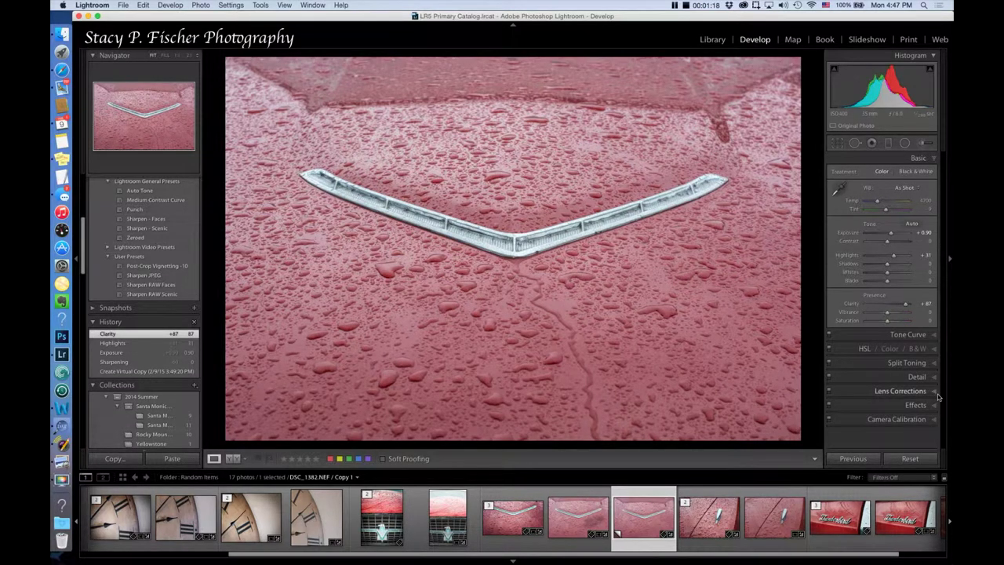
Step: Try Sharpen - Scenic, then apply Sharpen - Faces (Amount 35, Radius 1.4, Detail 15, Masking 60)
left_click(933, 379)
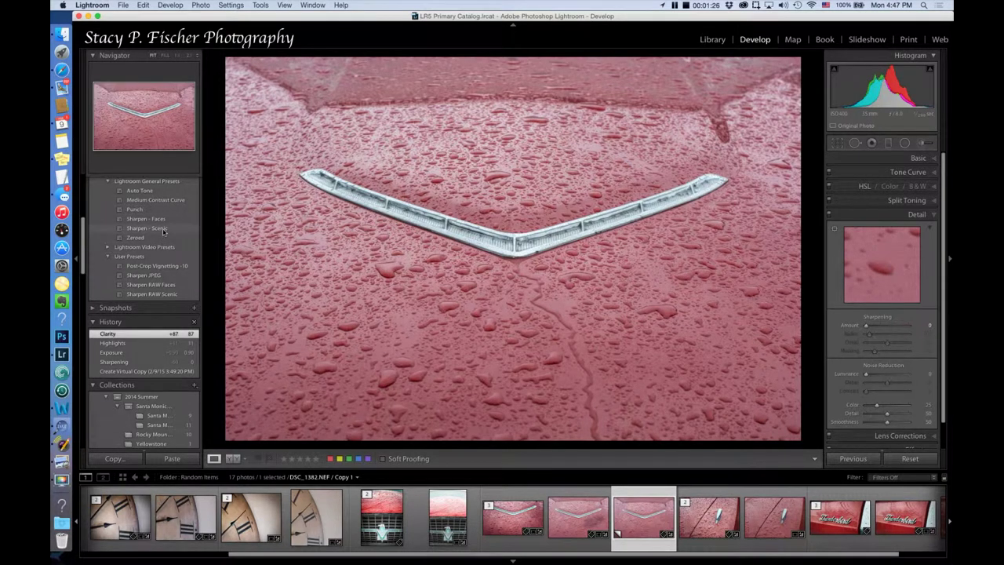
left_click(163, 230)
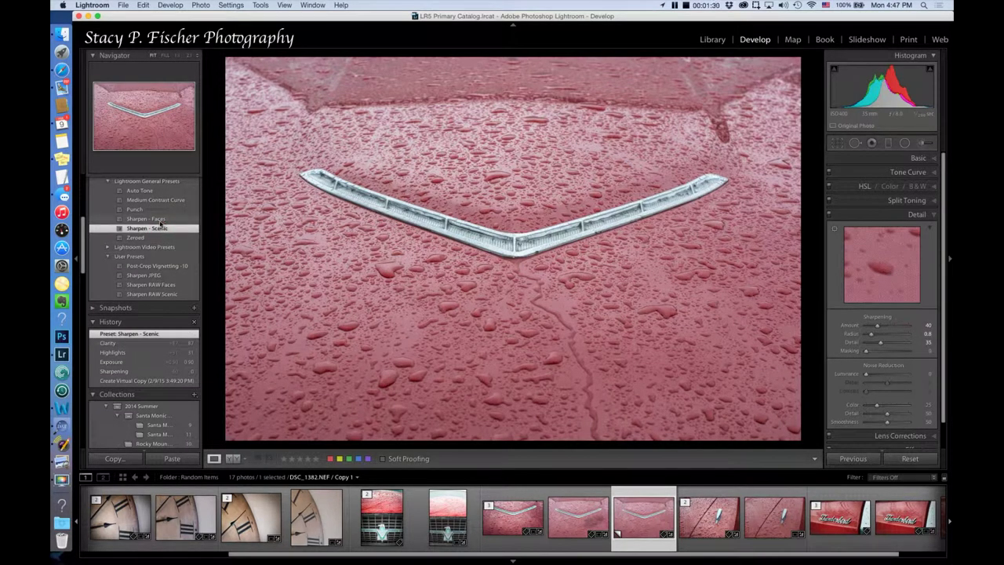
left_click(159, 219)
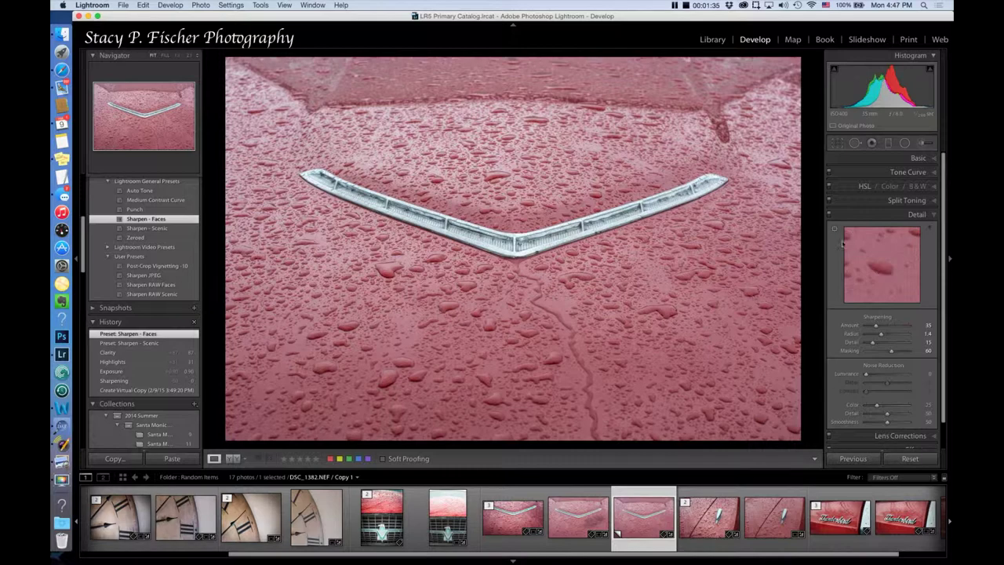
left_click(919, 158)
Step: Edit a copy of the photo with Lightroom adjustments in Color Efex Pro 4
right_click(638, 269)
mouse_move(674, 334)
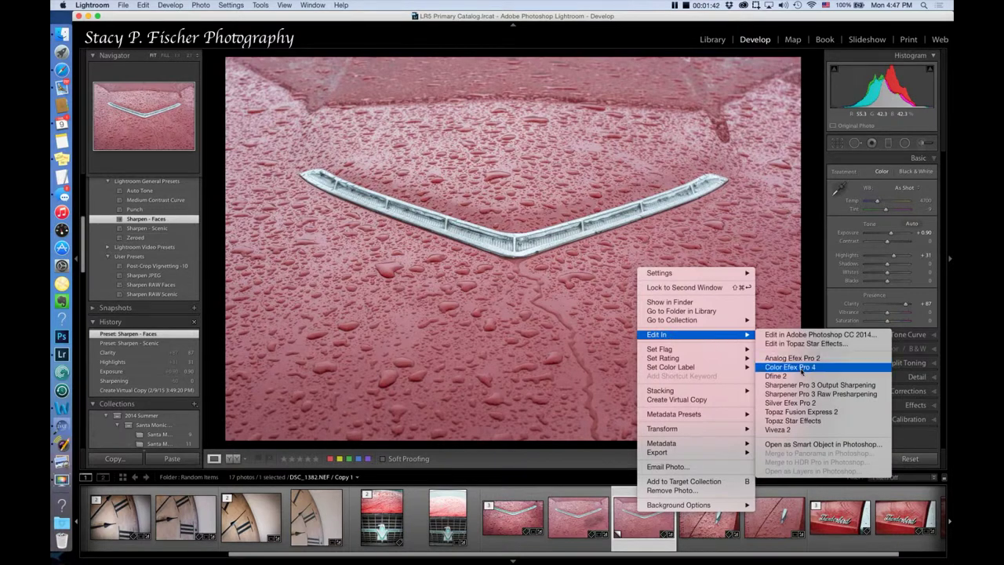
left_click(800, 366)
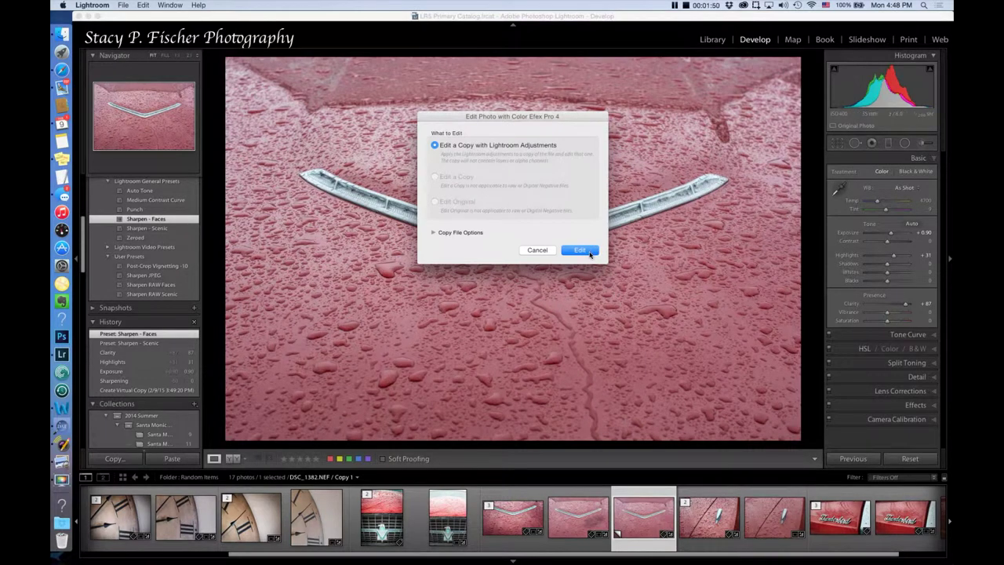
left_click(590, 253)
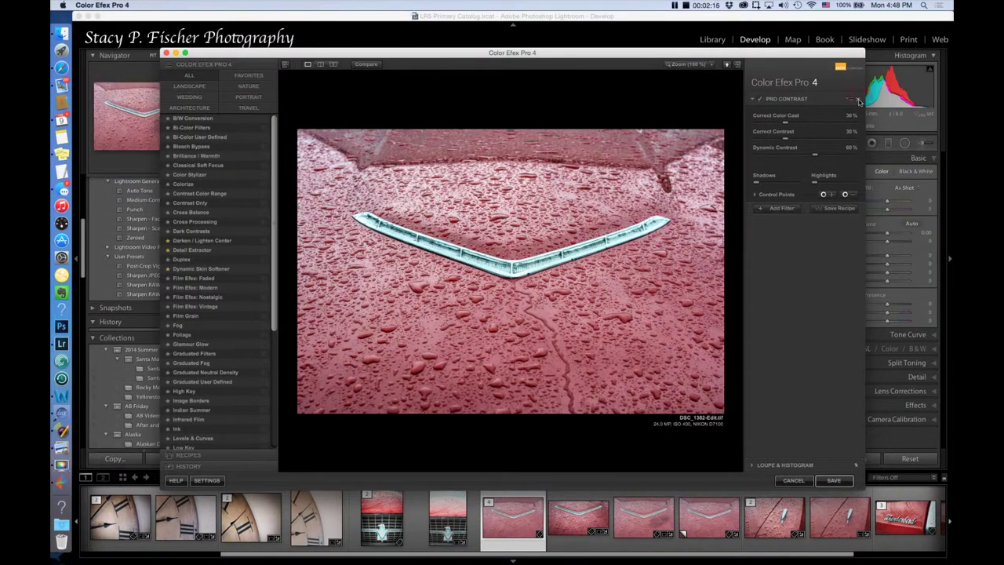
Step: Remove the pre-applied Pro Contrast filter and show the four Pro Contrast presets
left_click(858, 99)
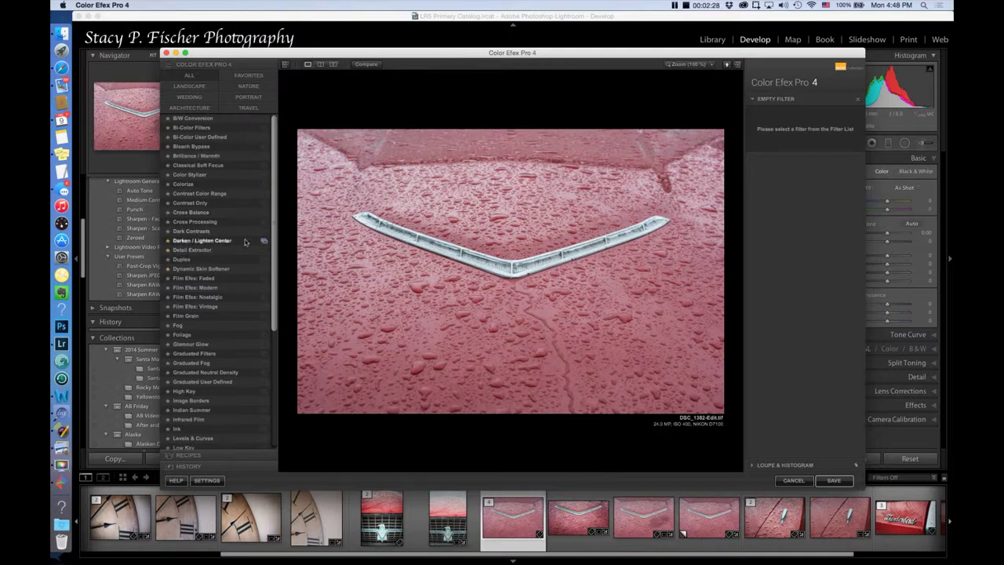
left_click_drag(275, 226, 275, 356)
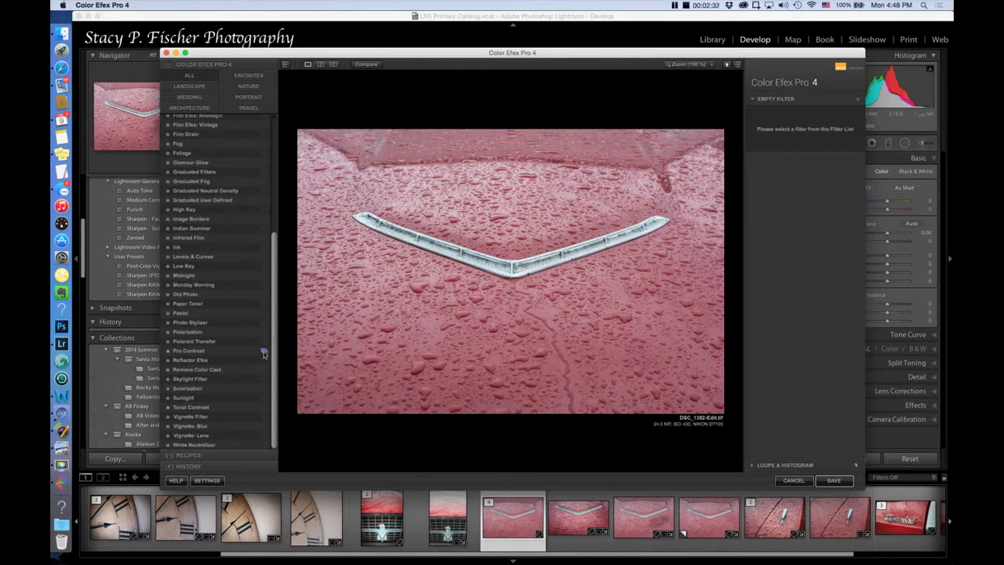
left_click(264, 352)
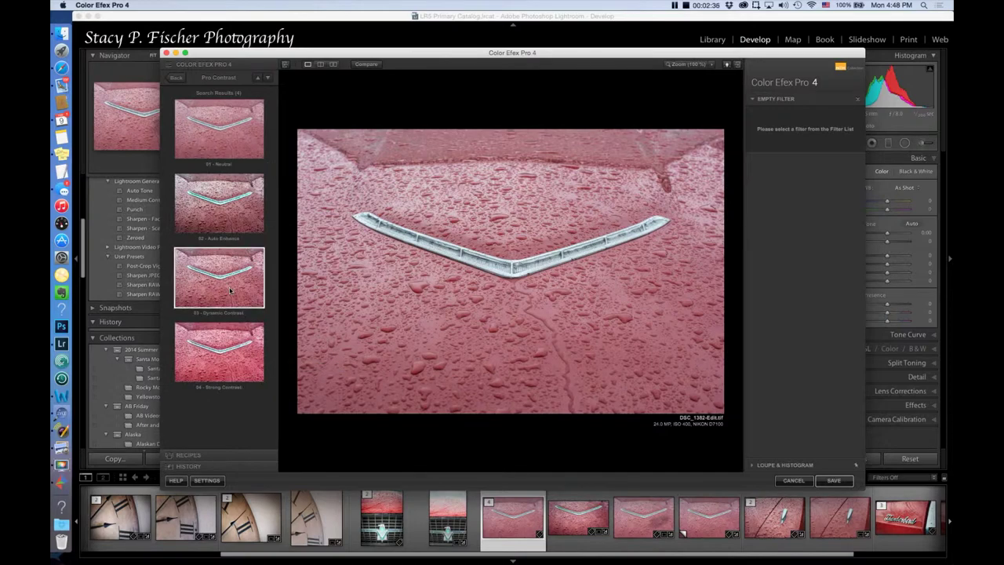
Step: Compare Pro Contrast presets, keep 03 - Dynamic Contrast, and add an empty second filter
left_click(230, 291)
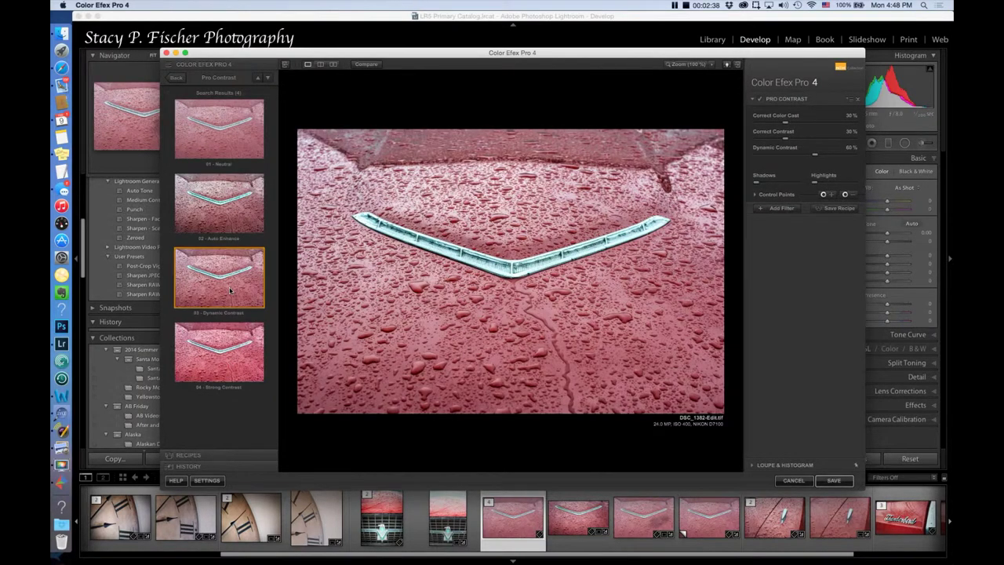
left_click(223, 213)
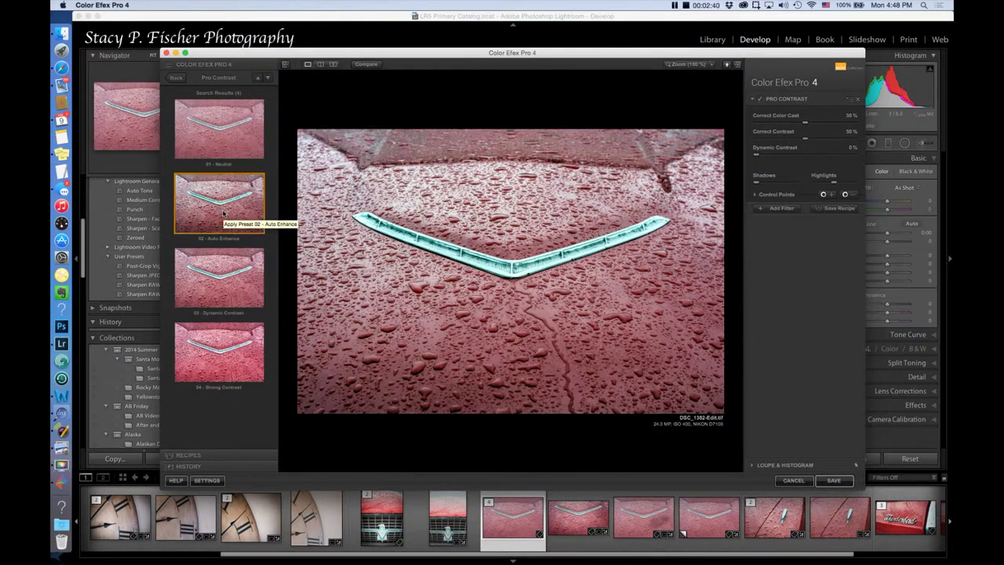
left_click(214, 358)
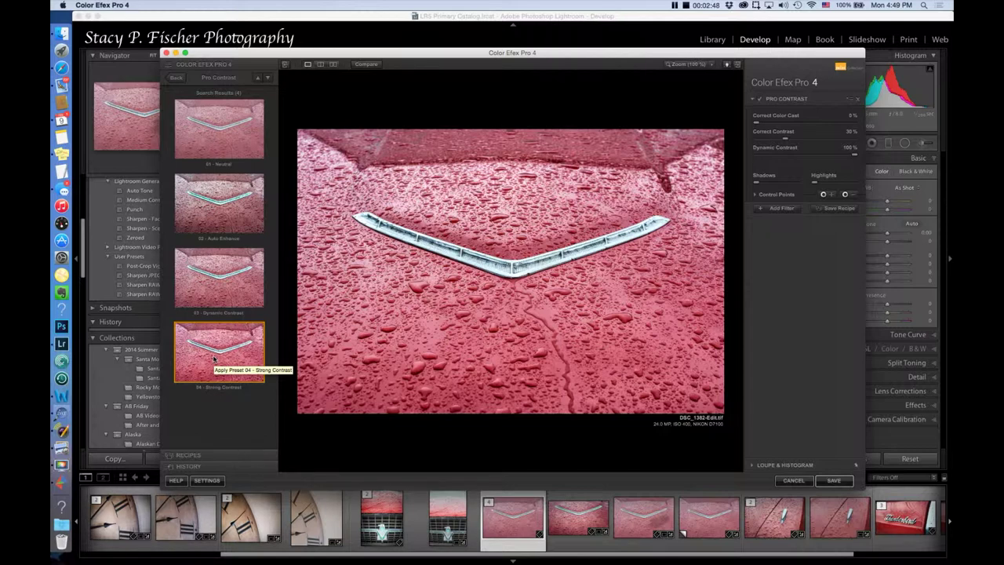
left_click(225, 286)
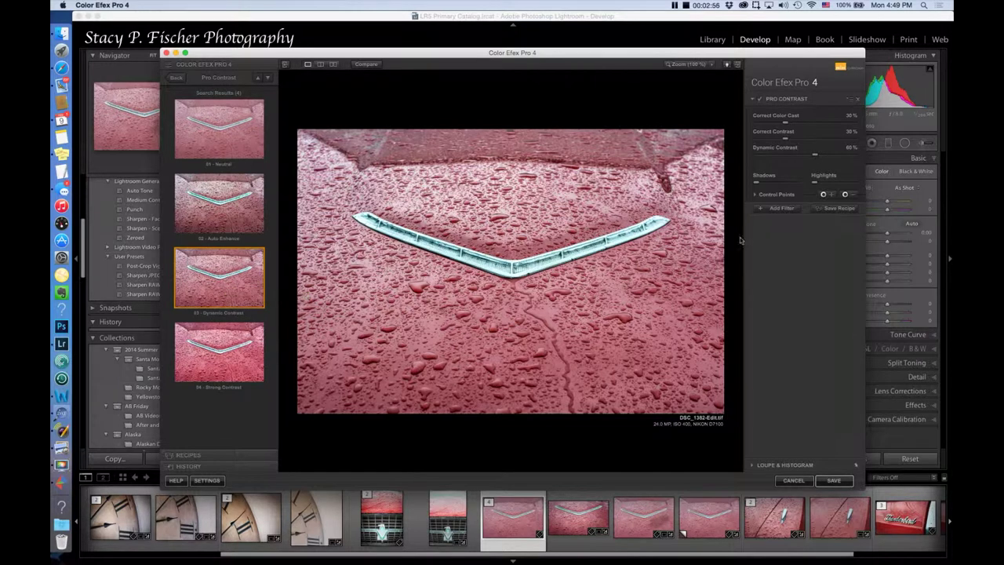
left_click(780, 210)
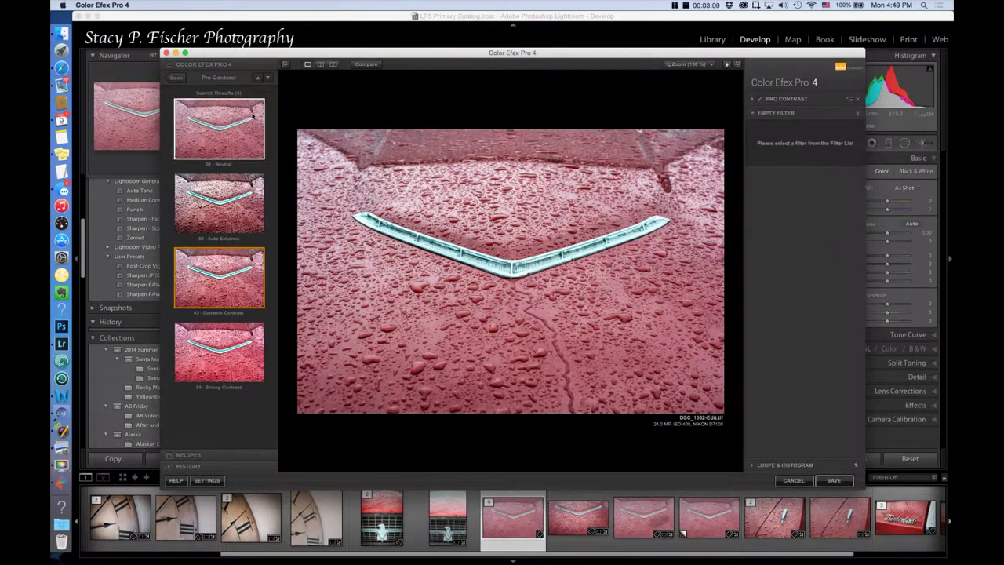
Step: Add a Darken / Lighten Center filter using the 02 - Maximum Depth preset (Center Size 55%)
left_click(180, 80)
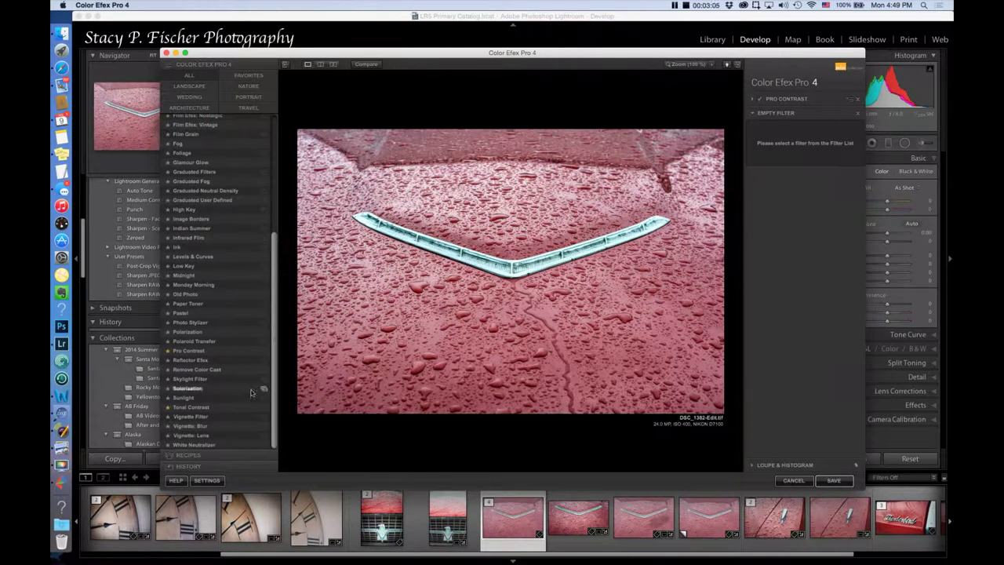
left_click_drag(273, 271, 280, 171)
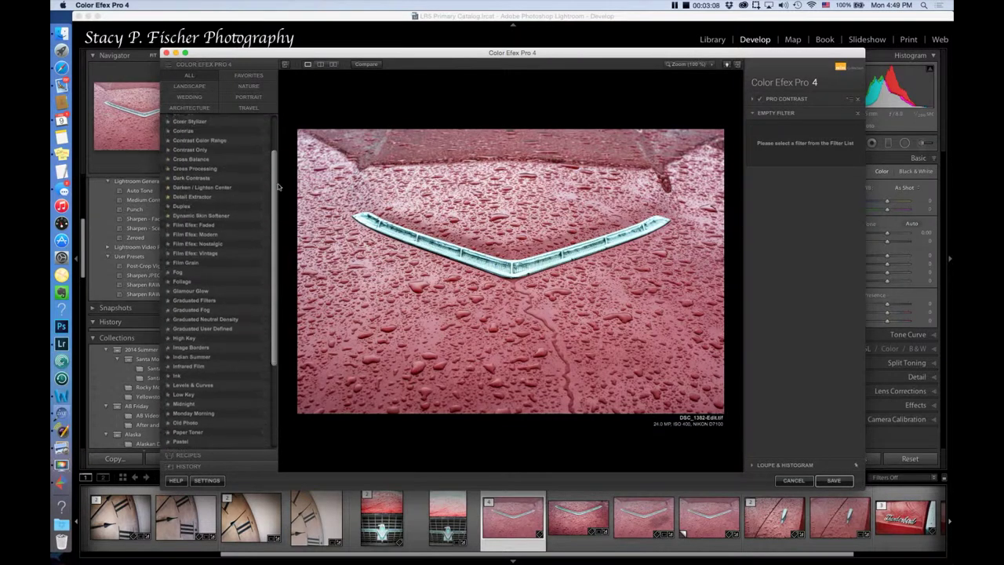
scroll(280, 171, "up", 1)
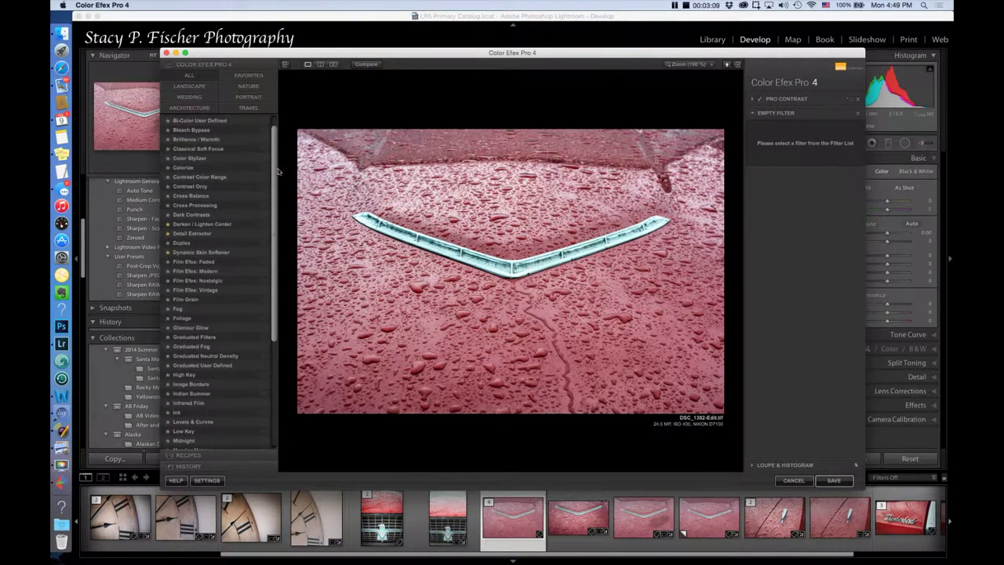
left_click(264, 224)
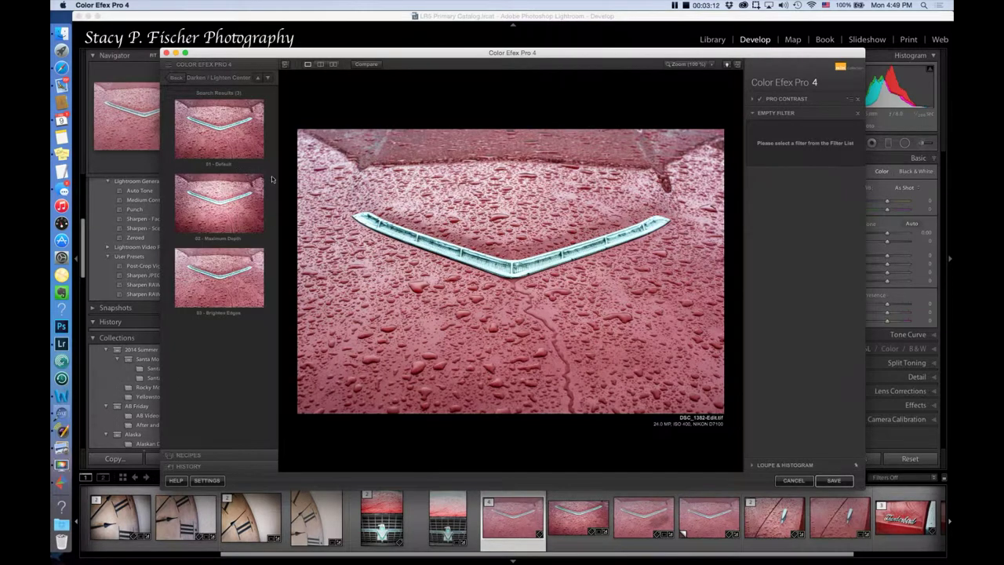
left_click(238, 143)
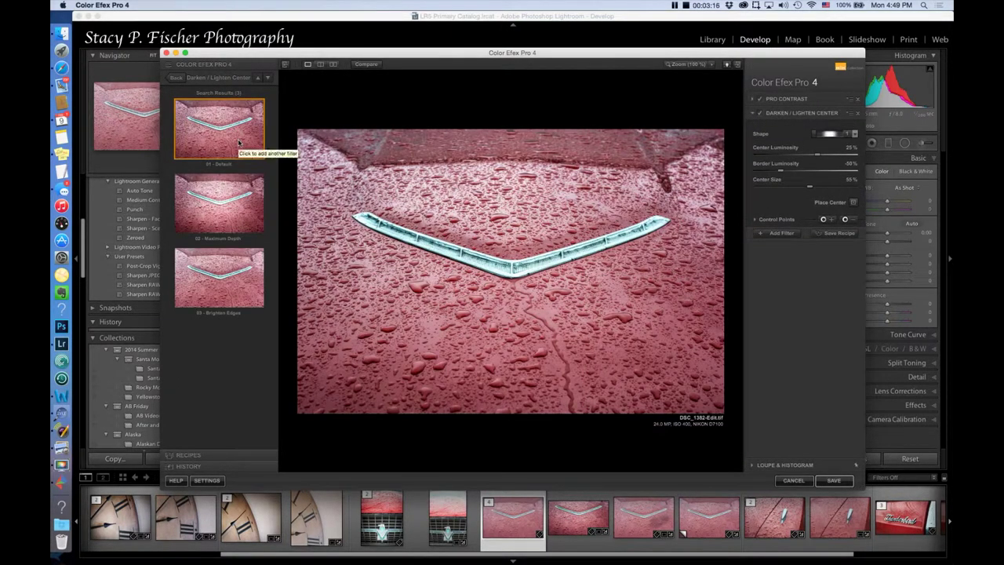
left_click(232, 222)
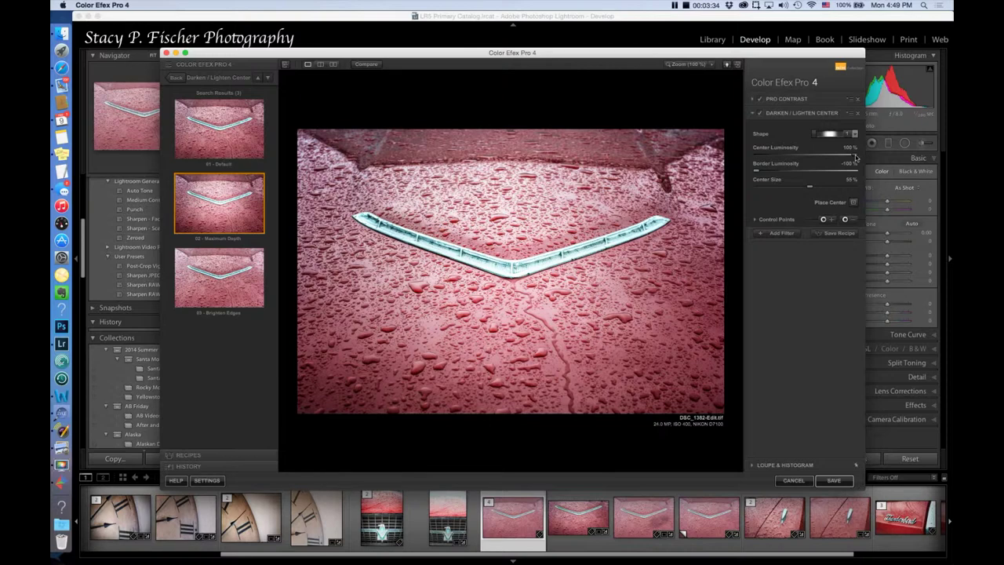
Step: Set the Darken/Lighten Center filter to Center Luminosity 60% and Border Luminosity -63%
left_click_drag(855, 158, 852, 156)
left_click_drag(853, 156, 834, 155)
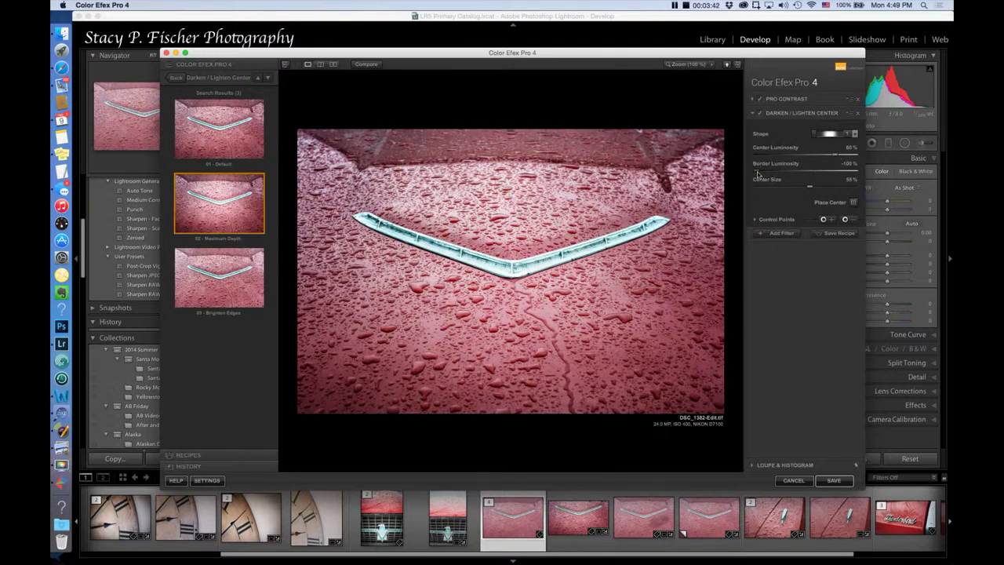
left_click_drag(757, 173, 776, 174)
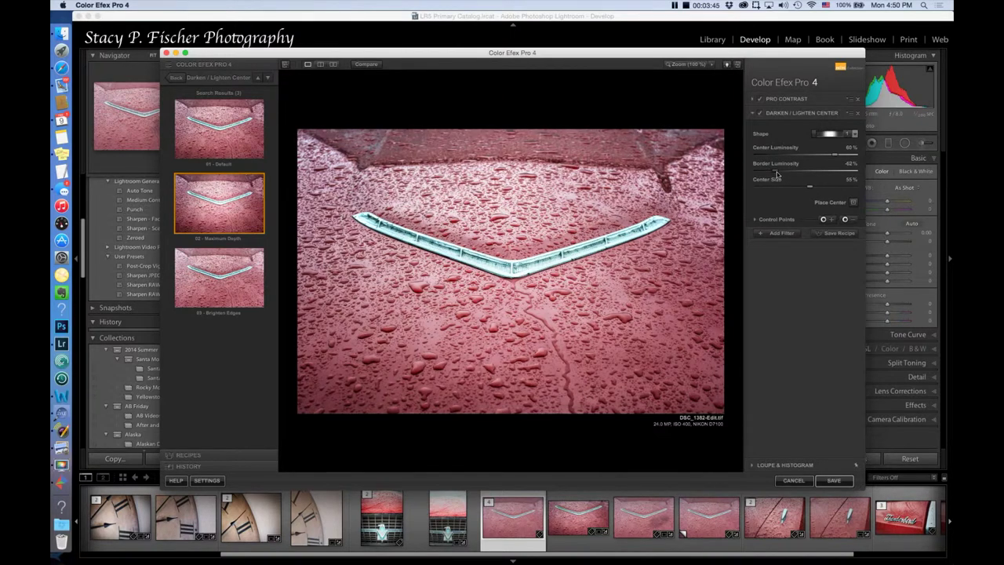
left_click_drag(782, 174, 776, 172)
left_click(760, 99)
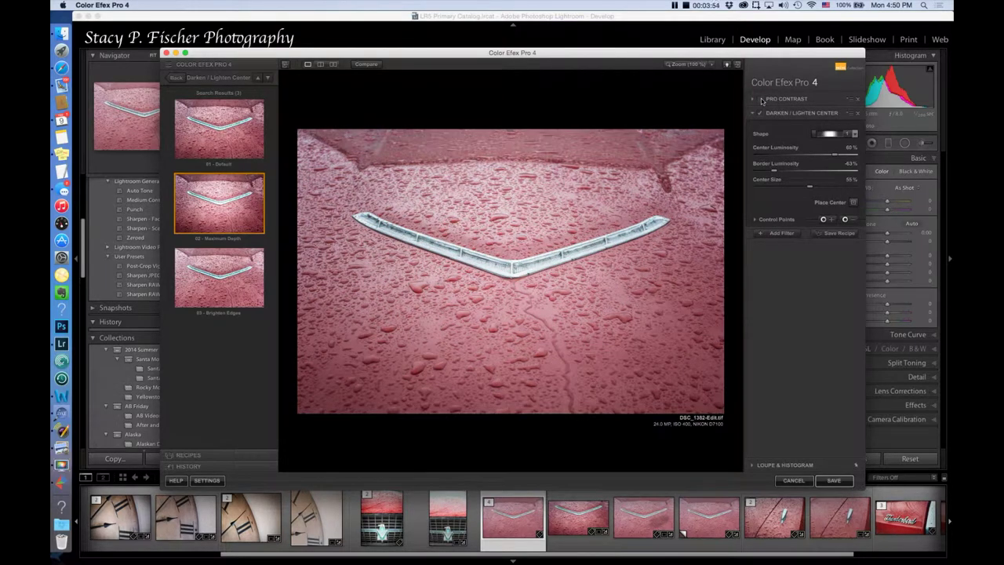
left_click(760, 100)
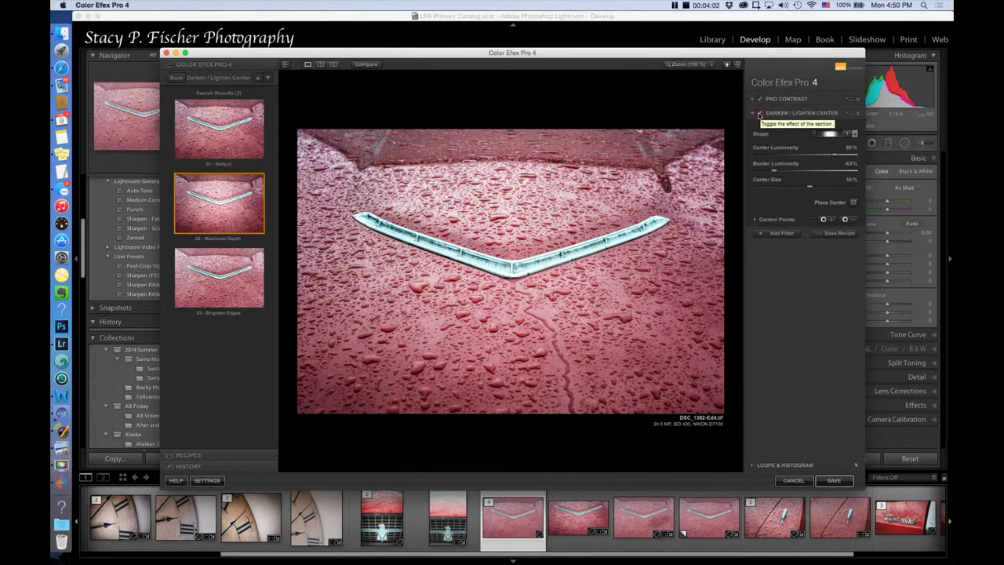
left_click(759, 113)
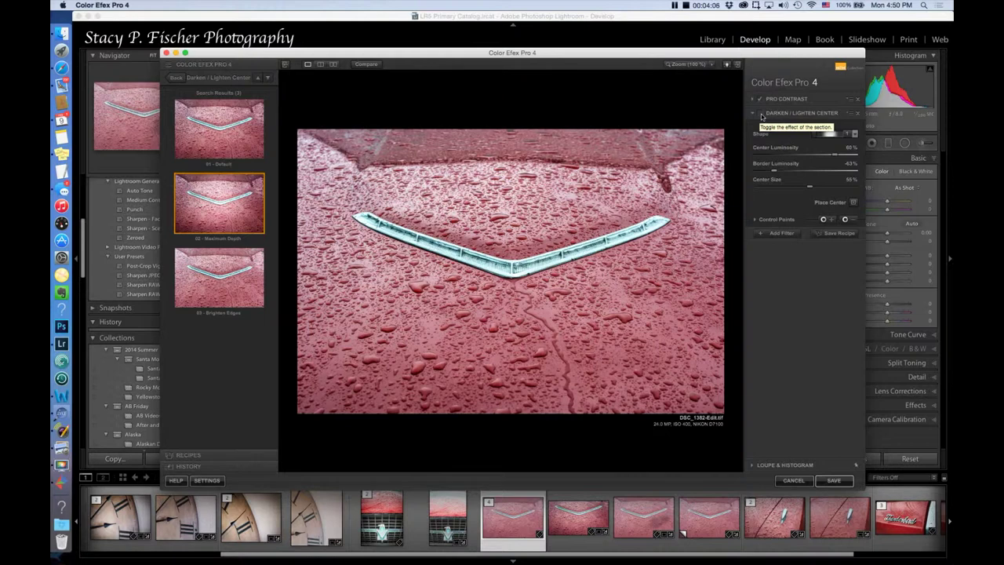
left_click(760, 114)
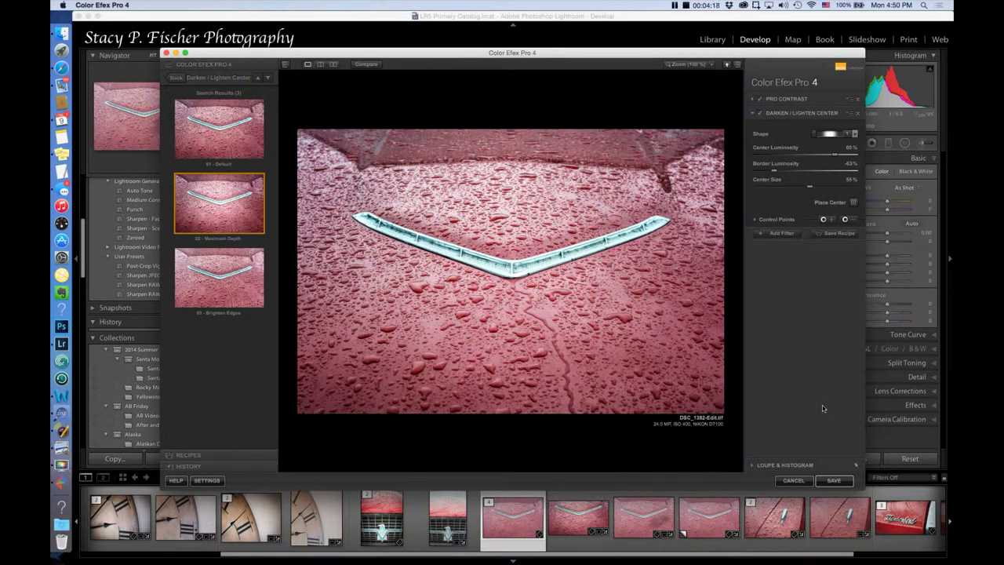
Step: Save the filtered image back to Lightroom as DSC_1382-Edit.tif
left_click(833, 481)
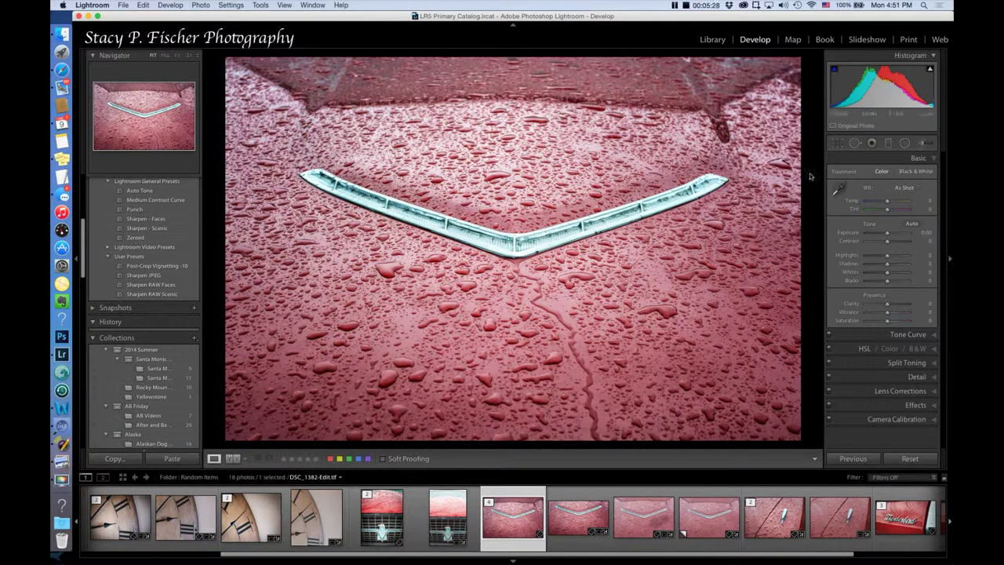
Step: Crop the top strip off the hood photo
left_click(837, 143)
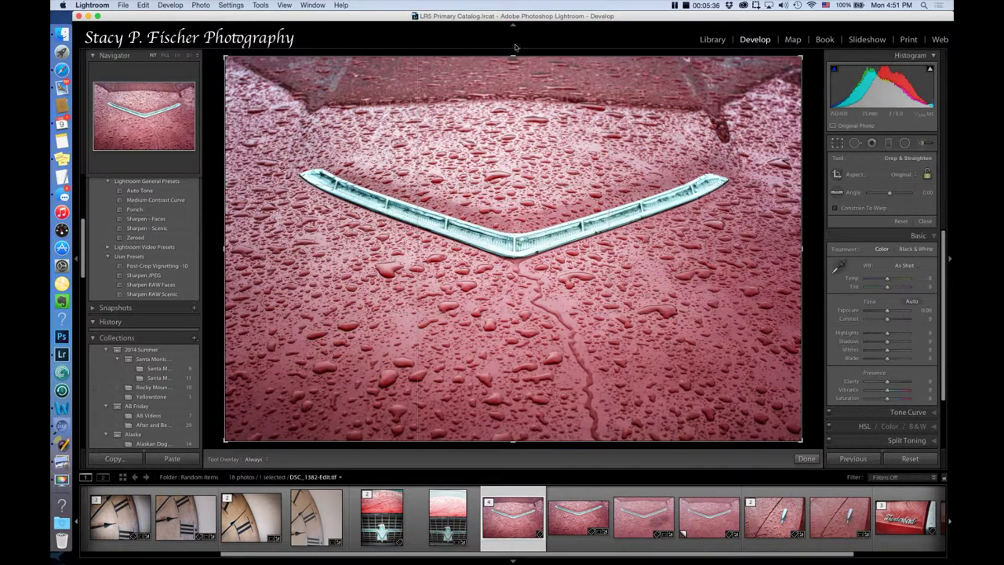
left_click_drag(512, 56, 511, 91)
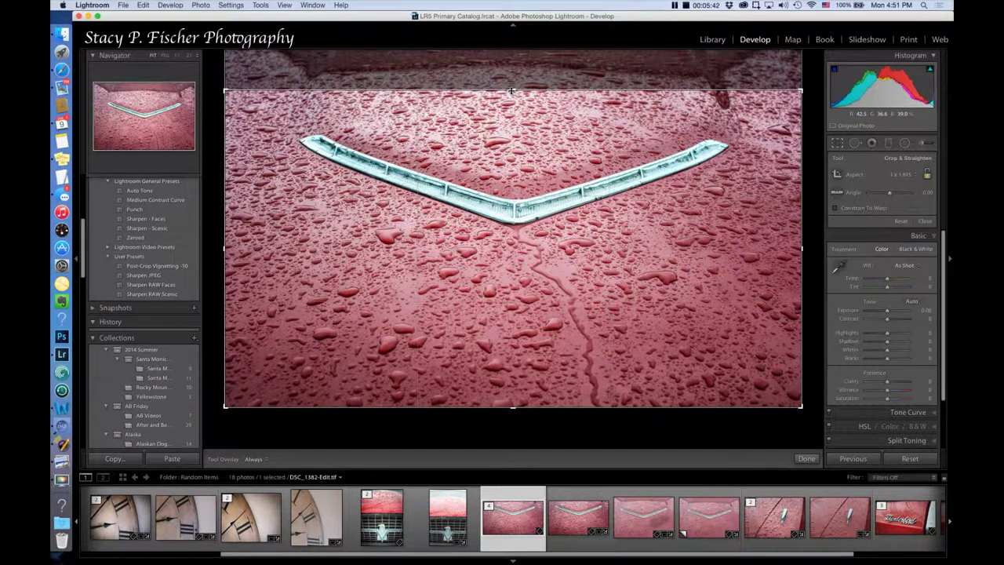
left_click_drag(512, 91, 511, 91)
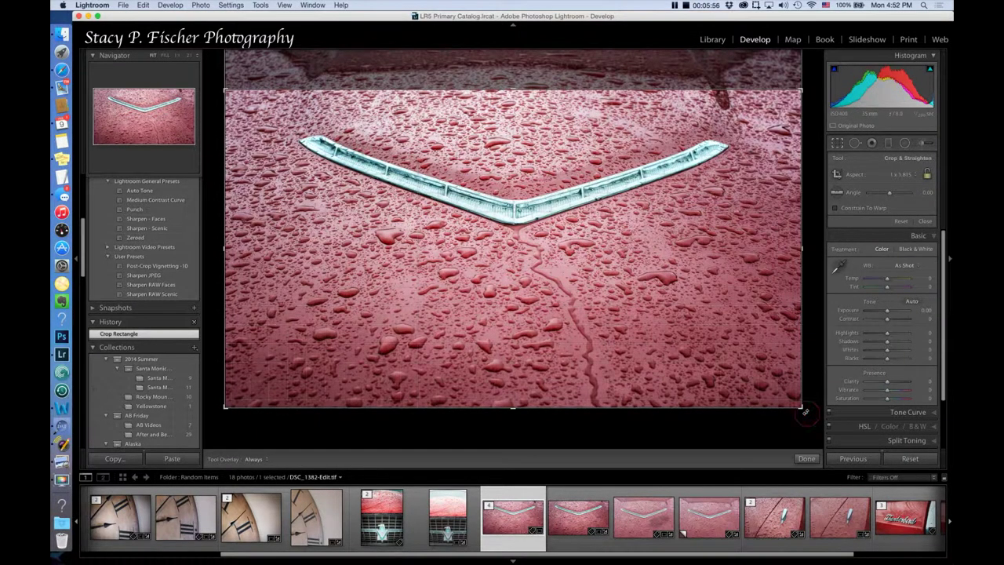
Step: Straighten the crop to a -0.60 angle and apply it
left_click(804, 412)
left_click_drag(804, 412, 801, 406)
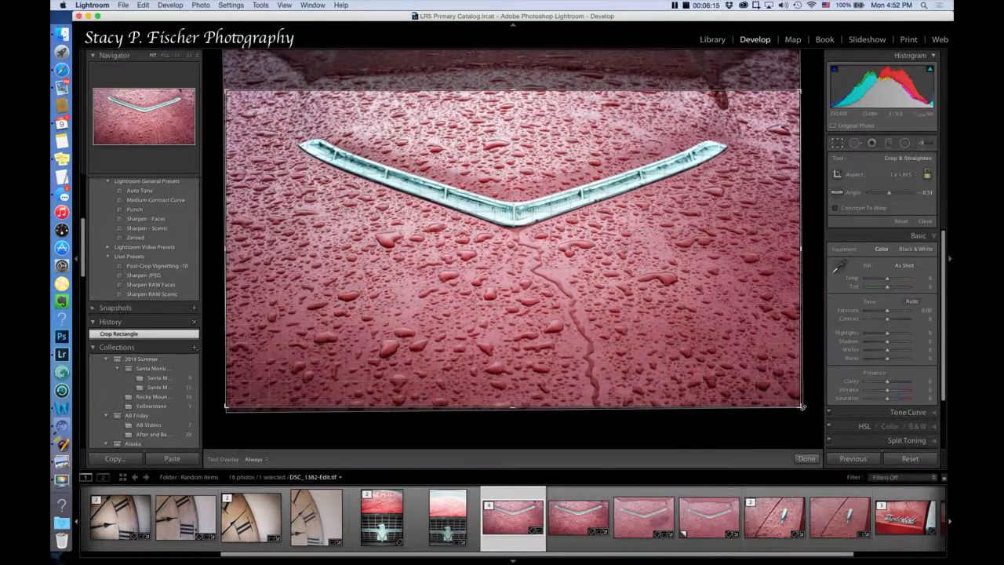
left_click_drag(802, 405, 801, 406)
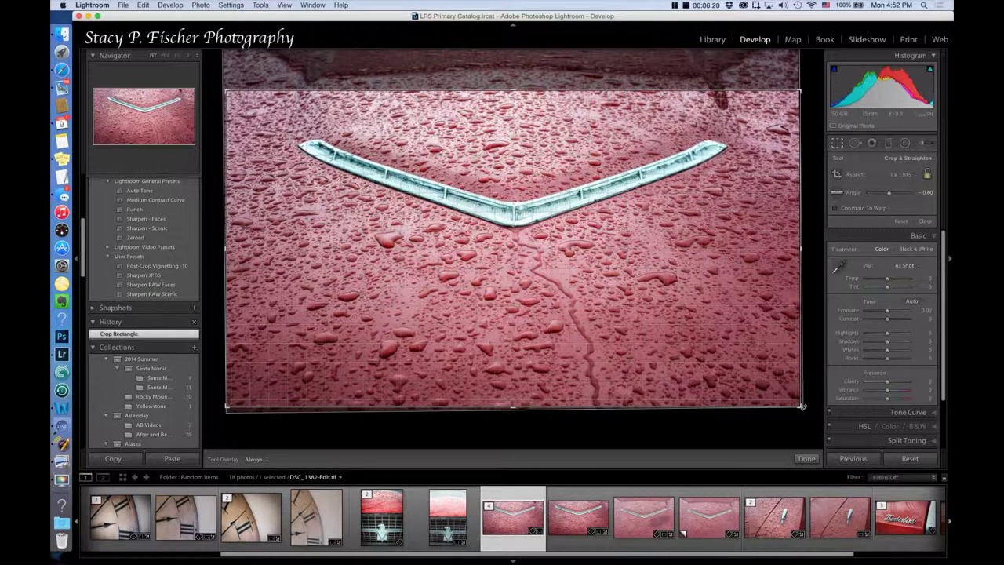
left_click_drag(801, 407, 801, 406)
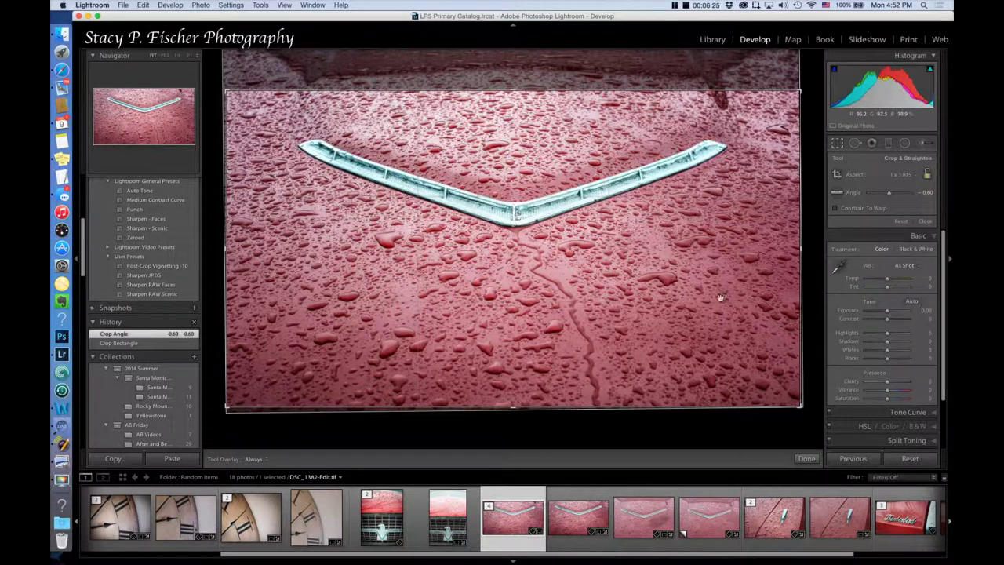
left_click(805, 458)
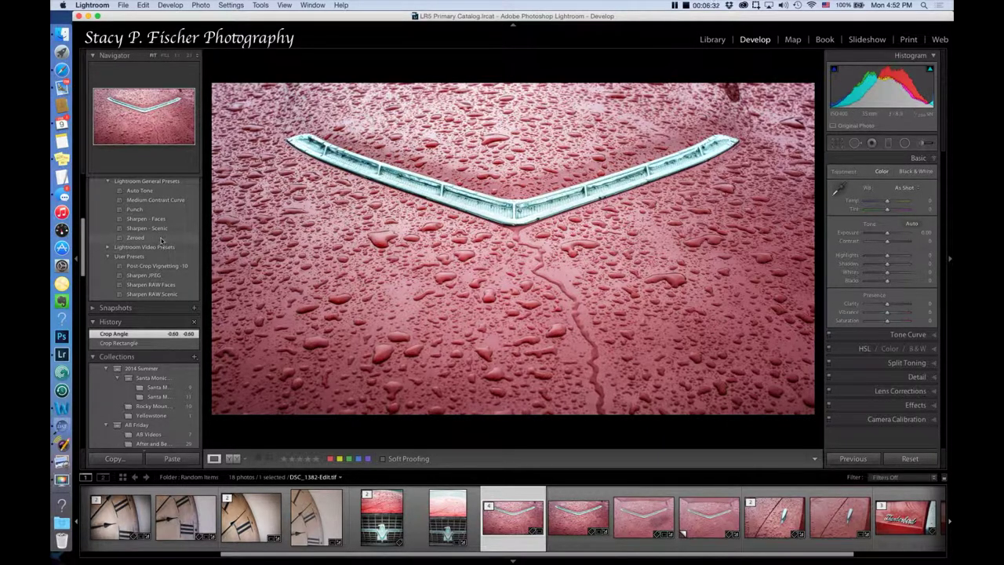
Step: Apply the Post-Crop Vignetting -10 user preset to DSC_1382-Edit.tif
scroll(161, 240, "up", 2)
scroll(161, 241, "up", 1)
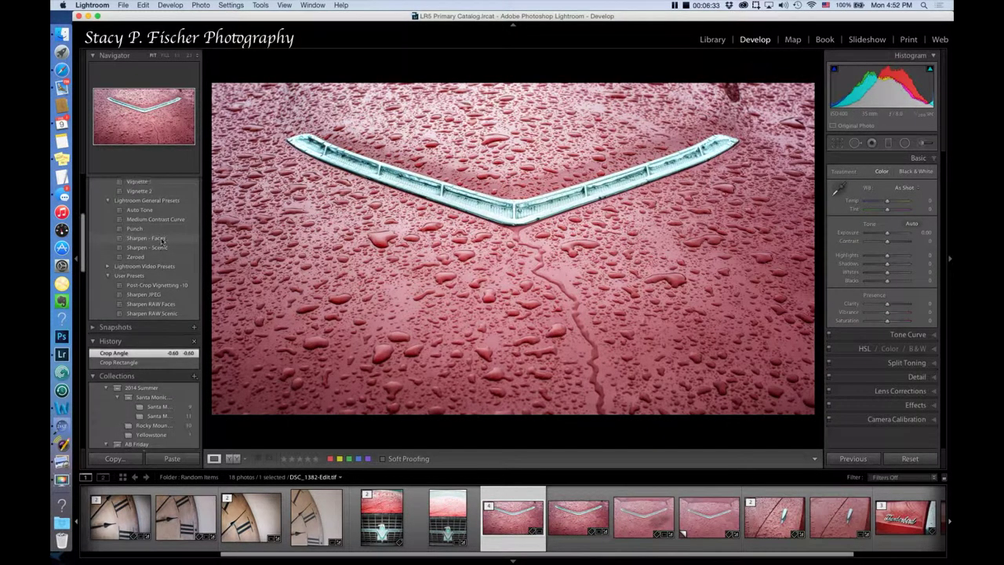
left_click(162, 289)
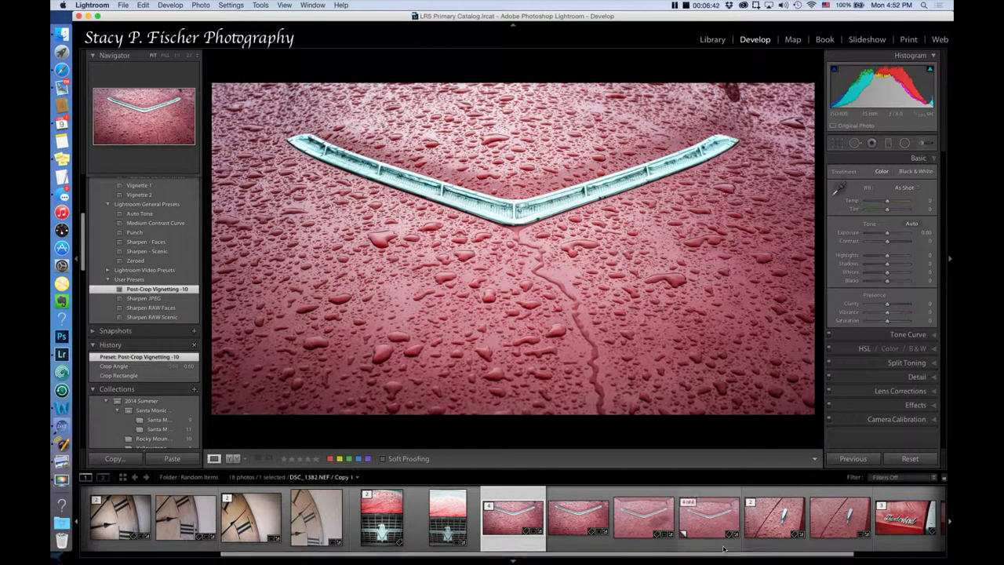
Step: Preview DSC_1382.NEF Copy 1 before its edits, then return to the edited hood photo
left_click(708, 518)
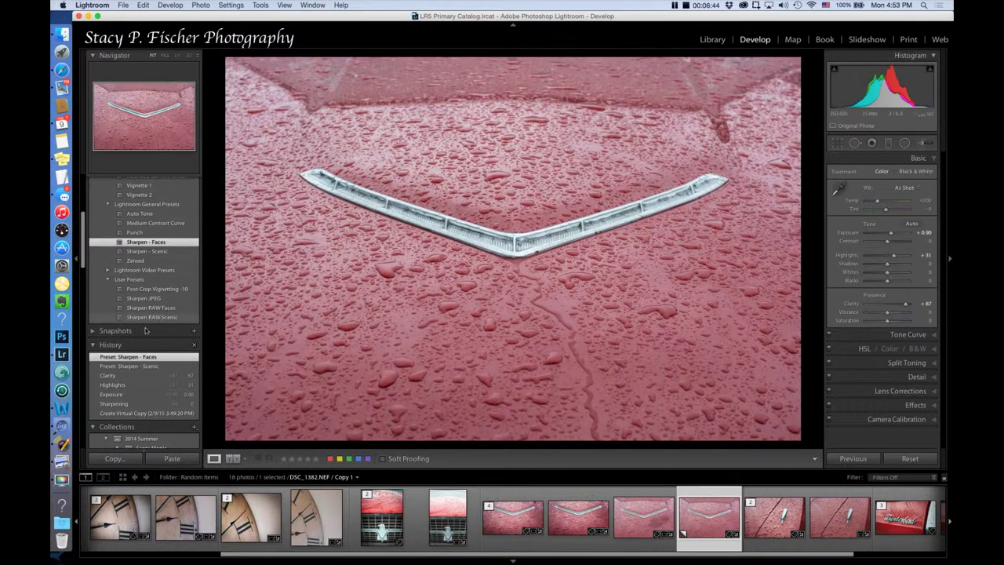
left_click(140, 413)
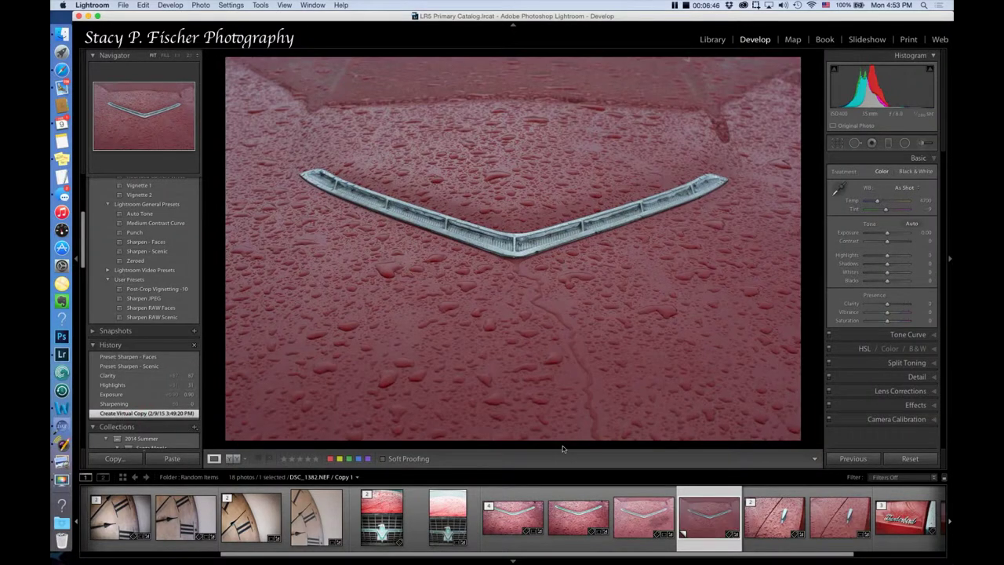
left_click(533, 545)
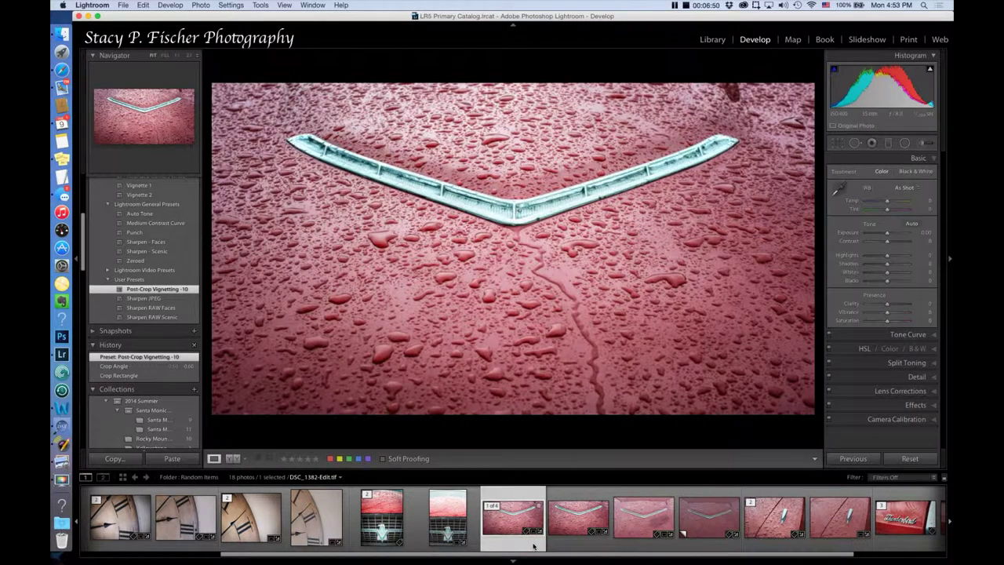